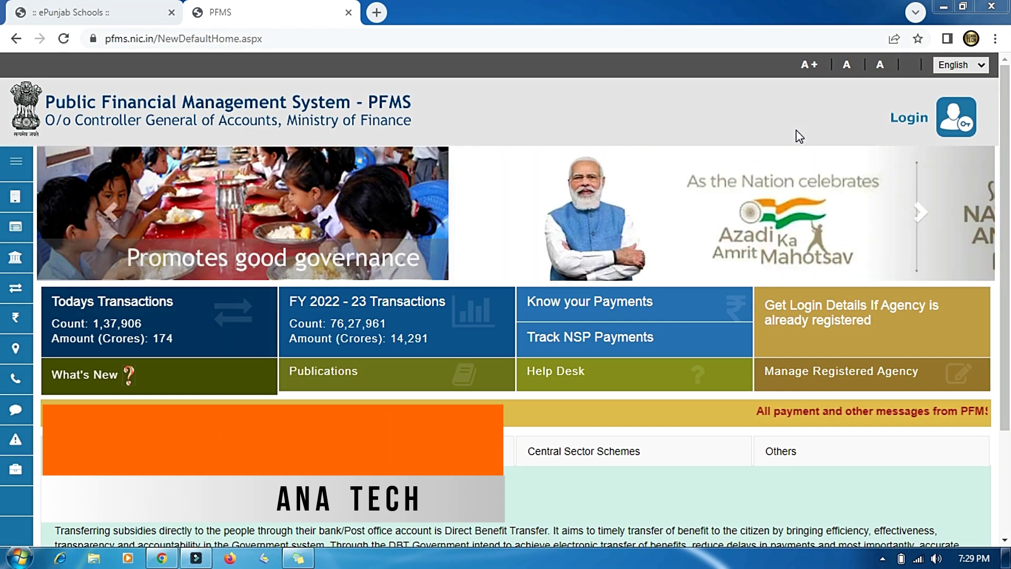
- Open the login page and sign in with the agency's user account
click(900, 119)
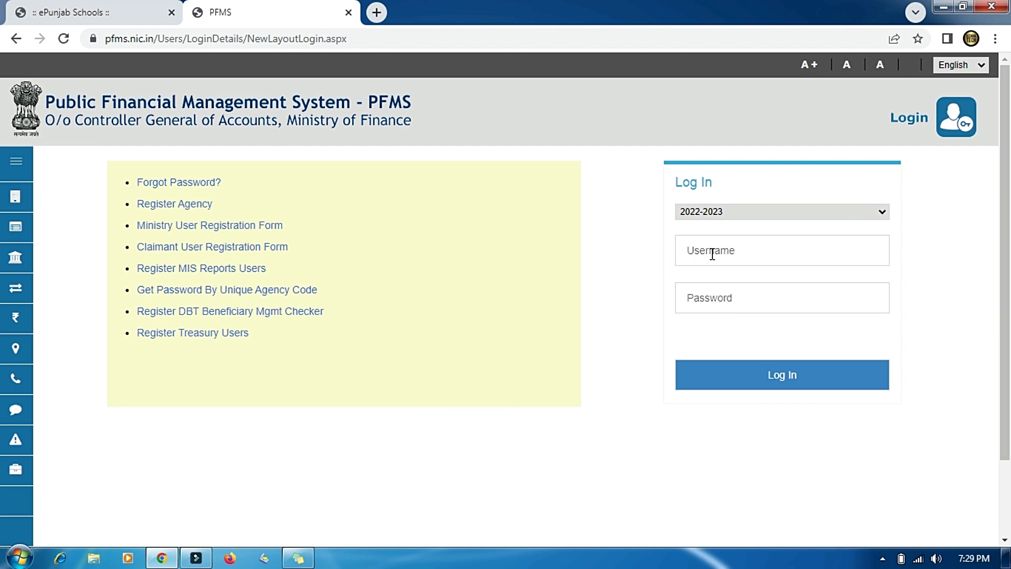
click(712, 251)
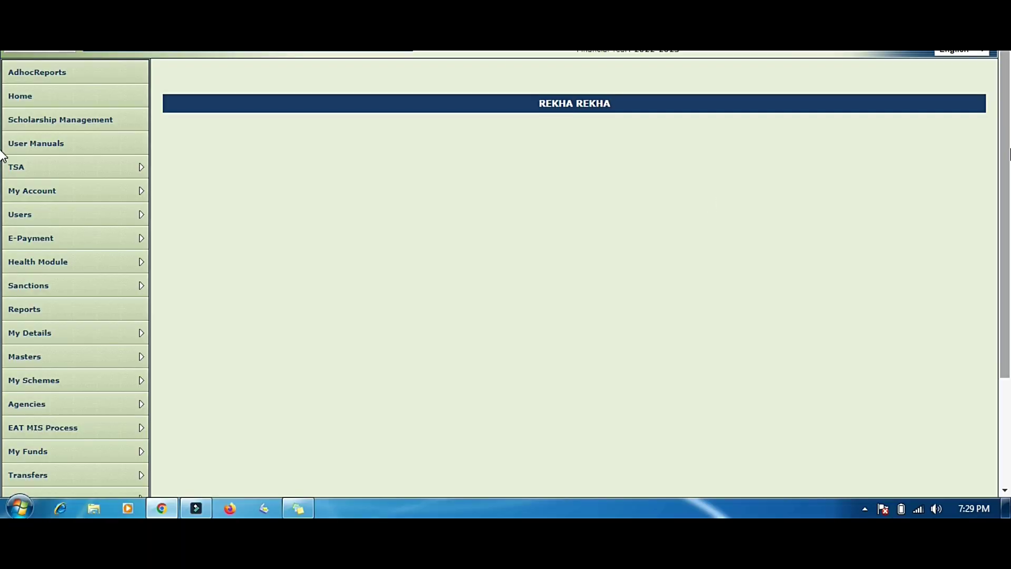
- Open the E-Payment Print Advice page for expenditures
scroll(6, 158, down, 3)
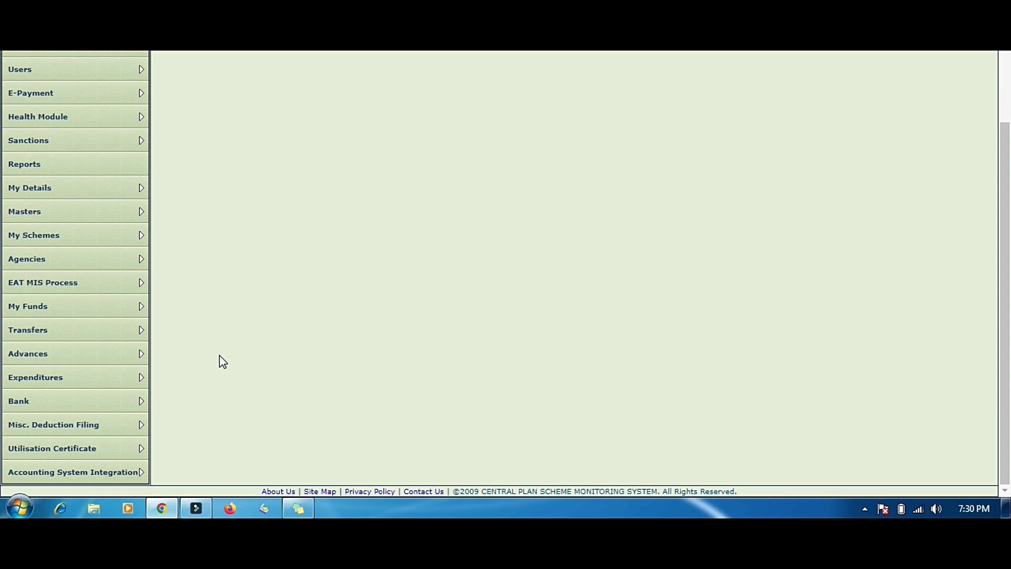
mouse_move(102, 382)
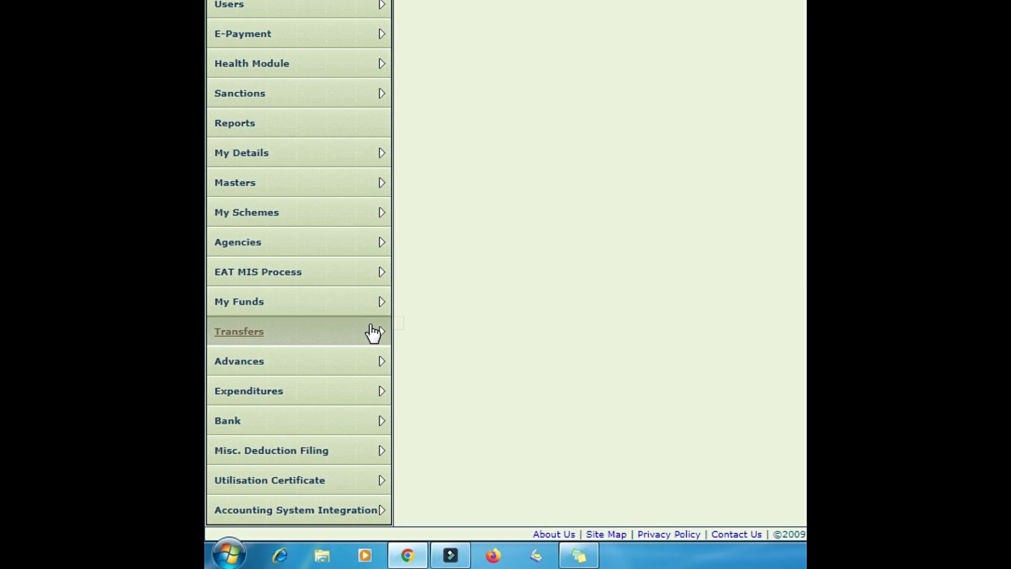
mouse_move(49, 382)
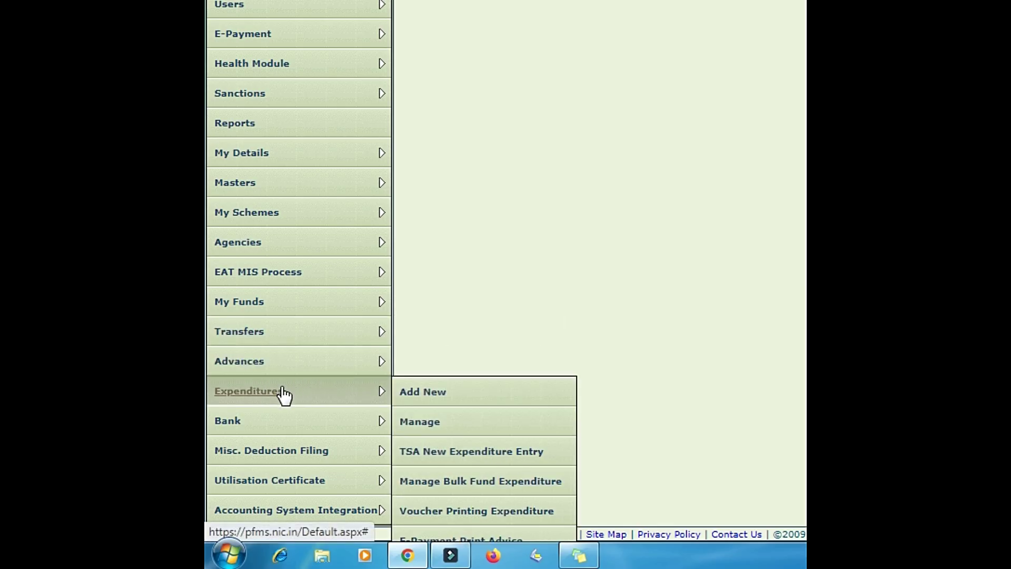
scroll(451, 400, down, 1)
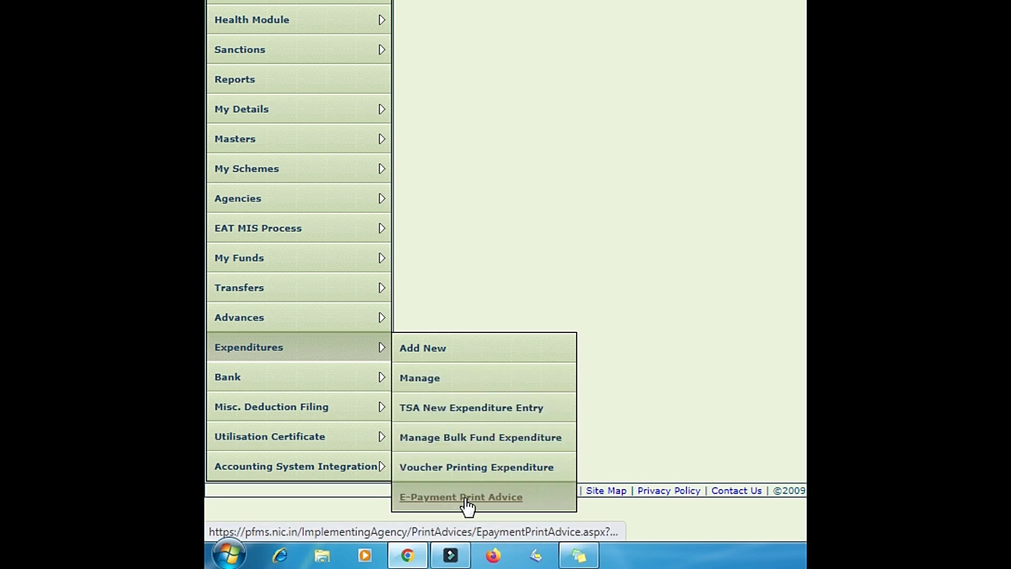
click(458, 502)
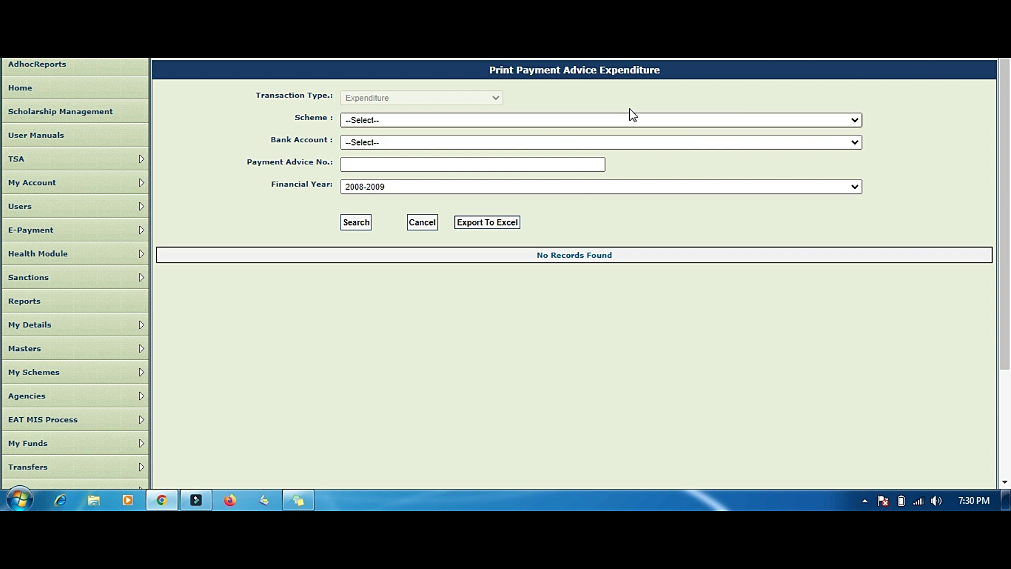
- Search the expenditure payment advices for scheme PB262 - Punjab Samagra Shiksha Abhiyan, the Axis Bank account and financial year 2021-2022
click(618, 122)
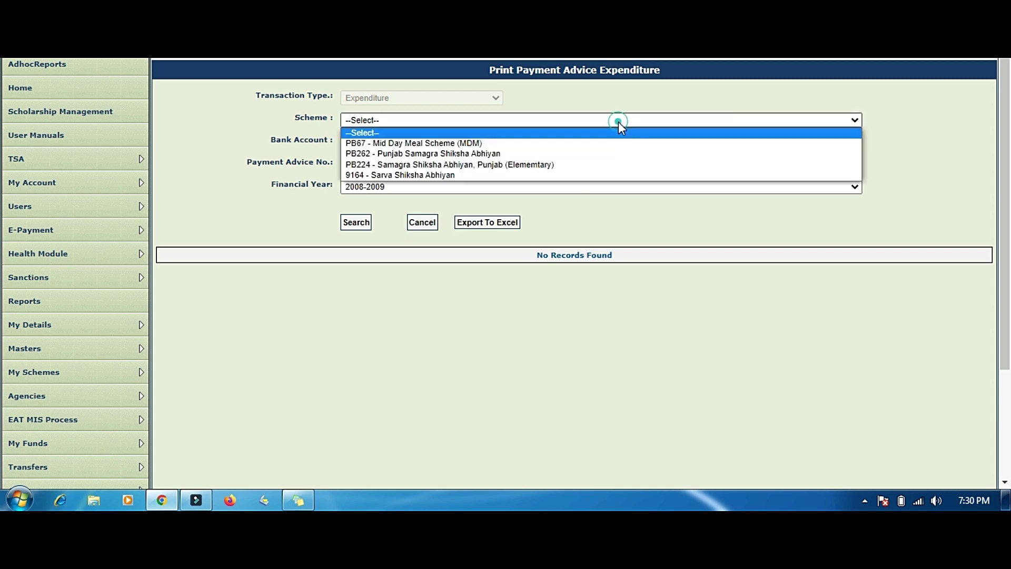
click(526, 155)
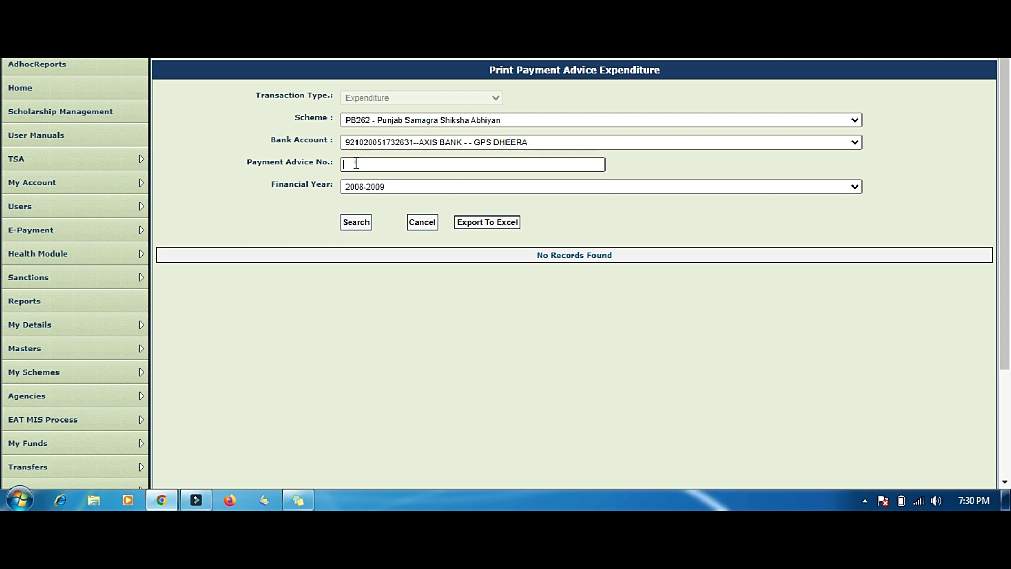
click(400, 187)
click(383, 337)
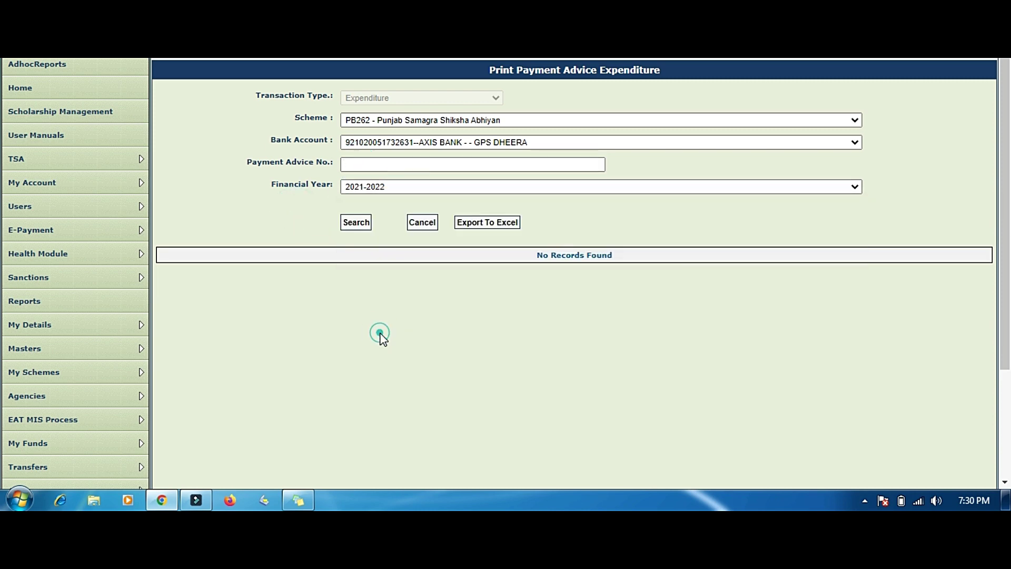
click(356, 223)
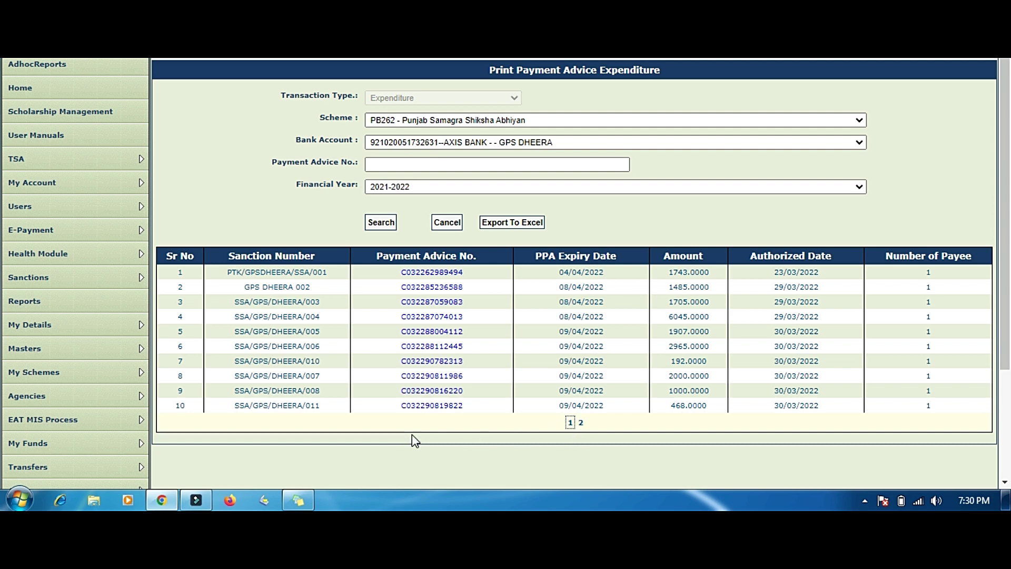
- View the print preview of the first listed payment advice, then close it without saving
click(431, 272)
click(621, 76)
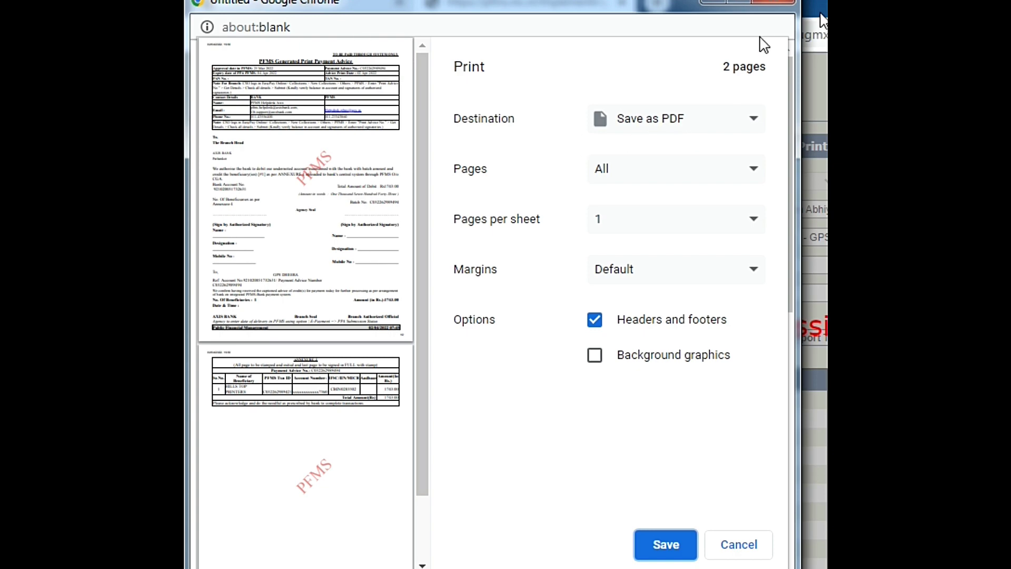
click(785, 1)
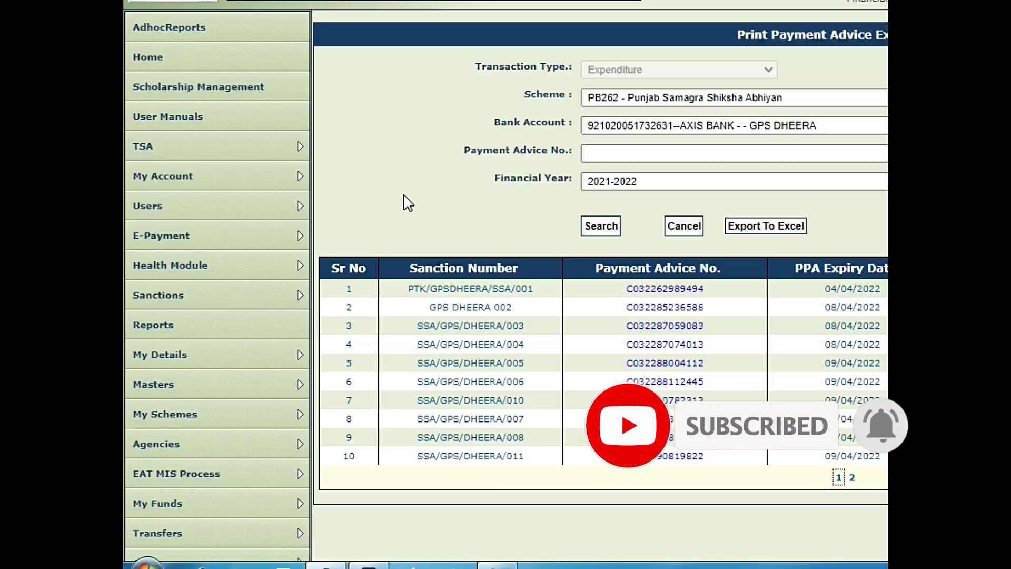
- Open the M04 - Agency Cash Book report among the monitoring reports
click(171, 328)
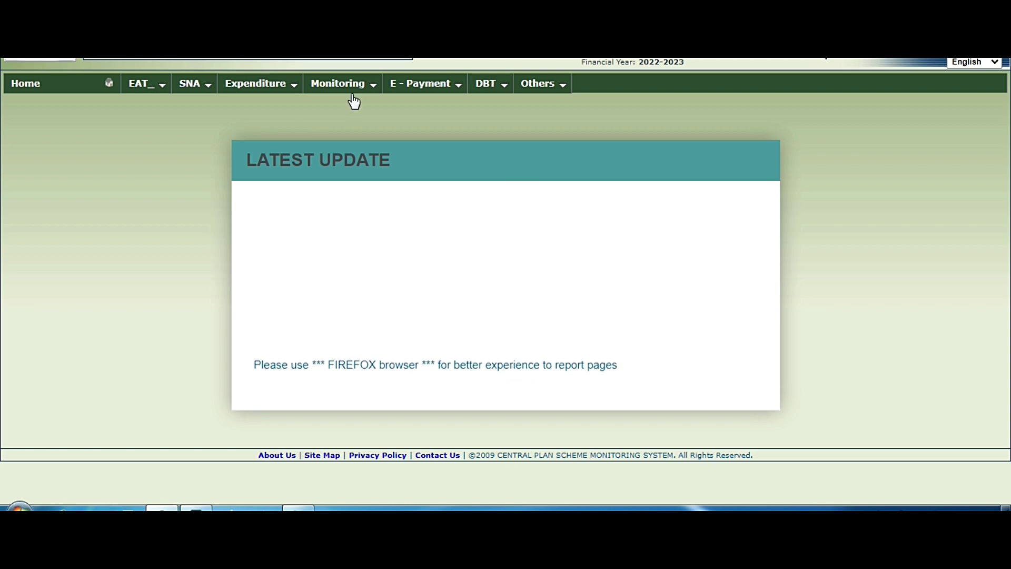
mouse_move(349, 91)
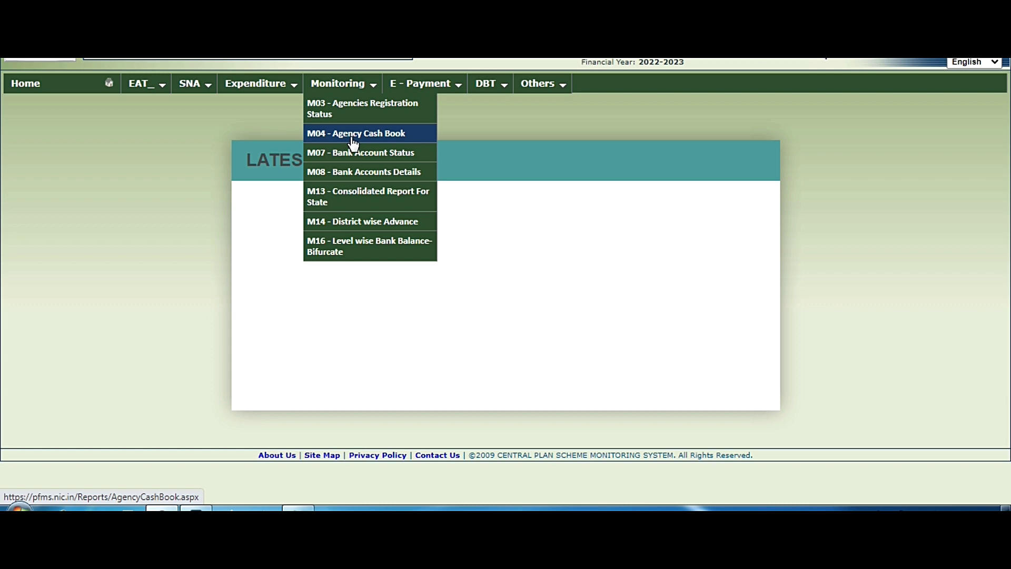
click(393, 136)
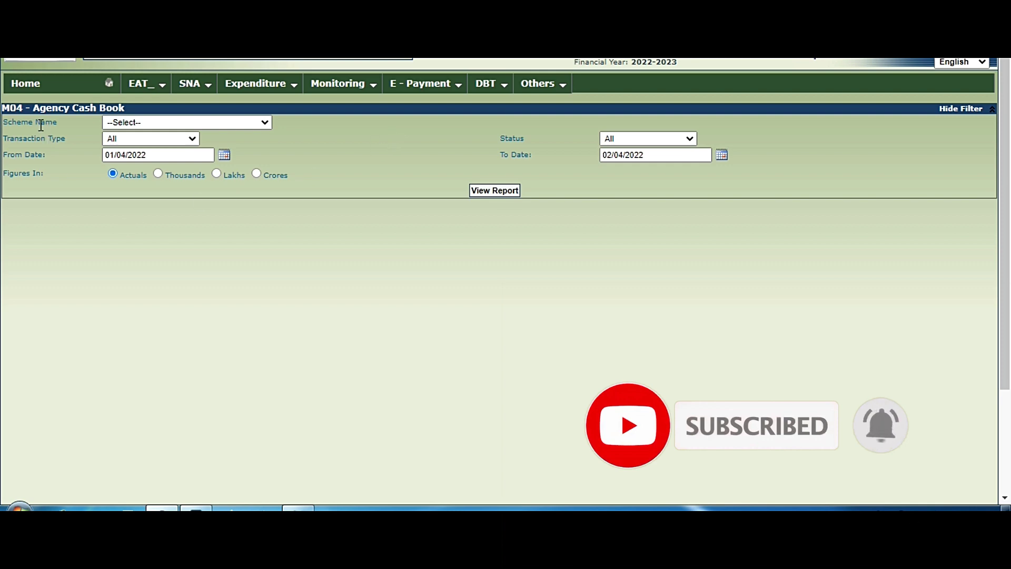
- Filter the cash book by scheme PB262 - Punjab Samagra Shiksha Abhiyan, with transaction type All and status All
click(154, 128)
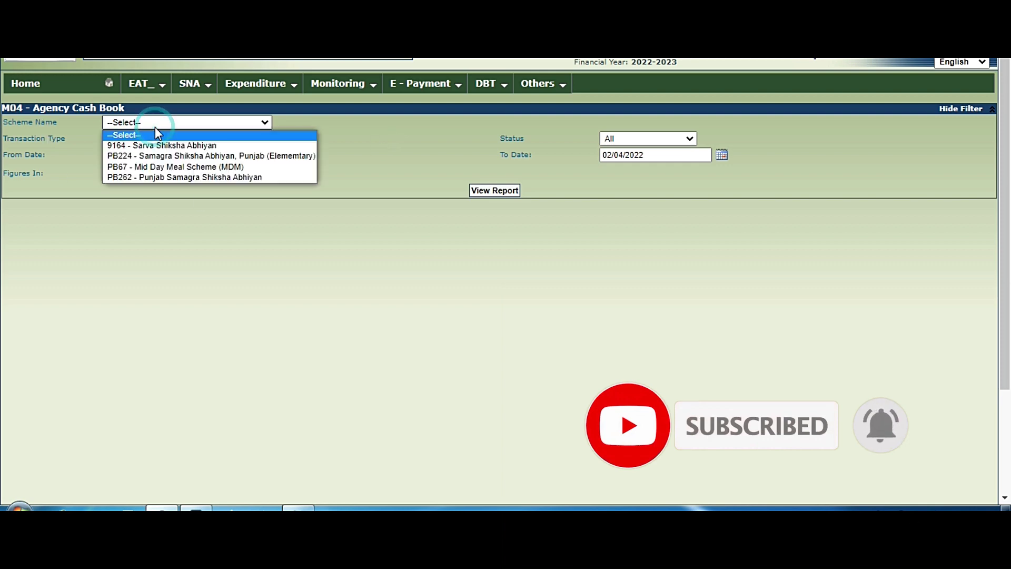
click(164, 178)
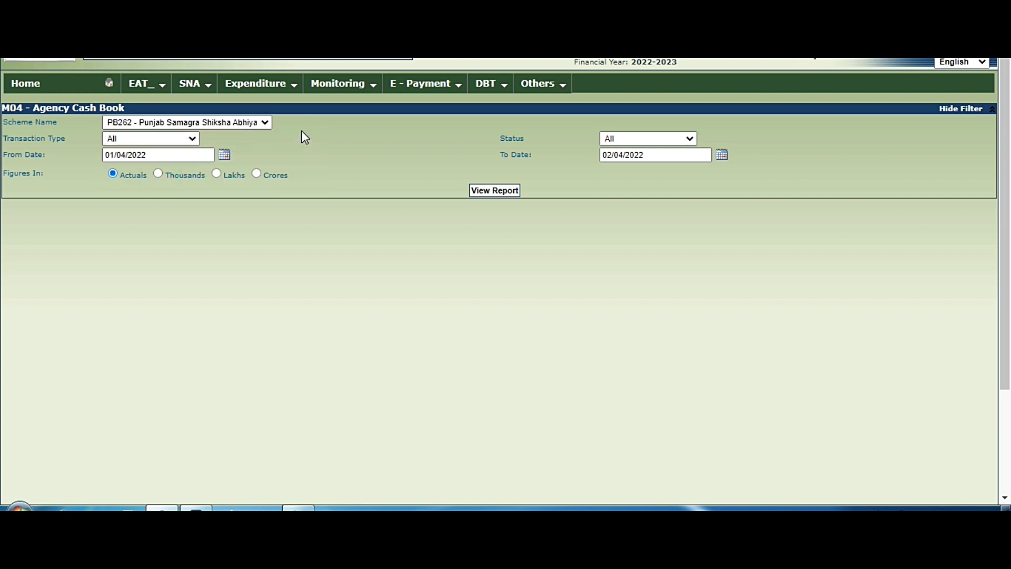
click(132, 140)
click(132, 140)
click(157, 142)
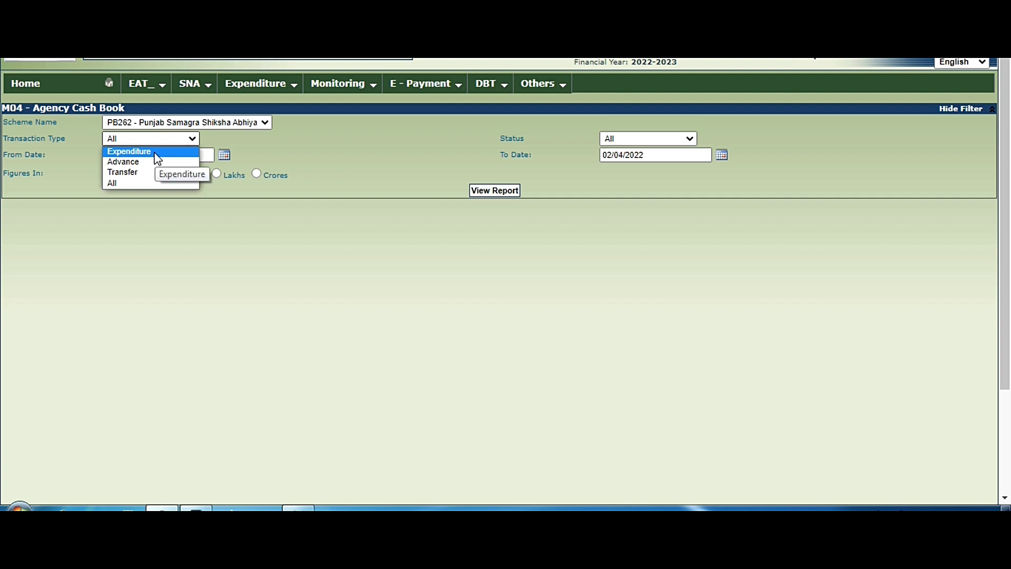
click(144, 183)
click(614, 139)
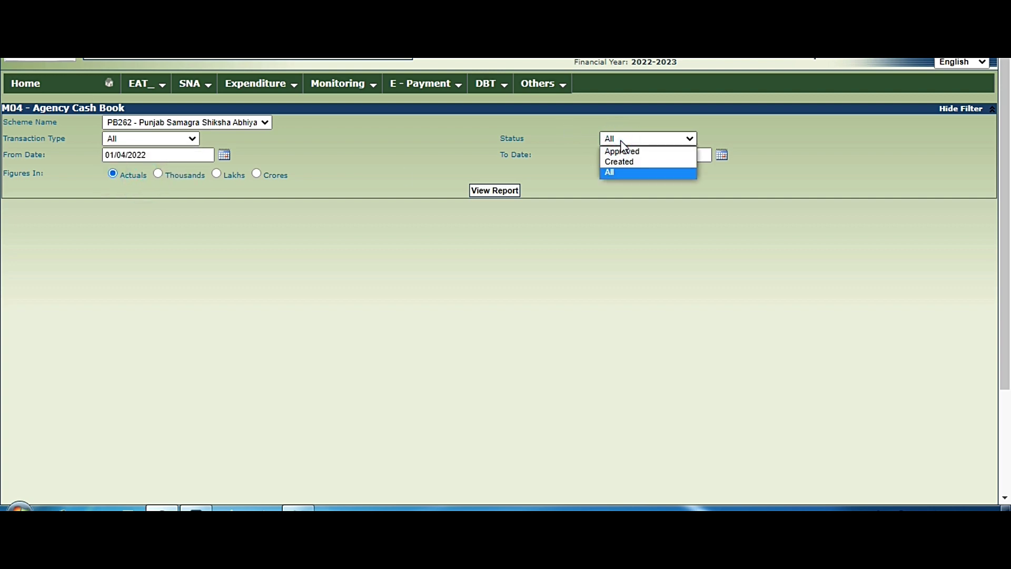
click(622, 174)
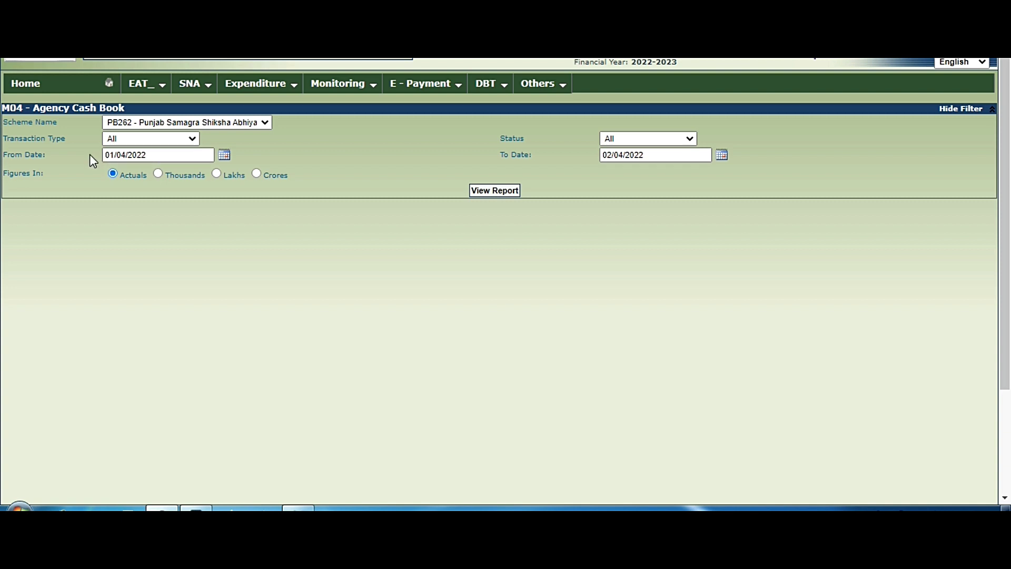
- Set the report period from 01/03/2022 to 31/03/2022 and generate the cash book report
click(225, 156)
click(112, 172)
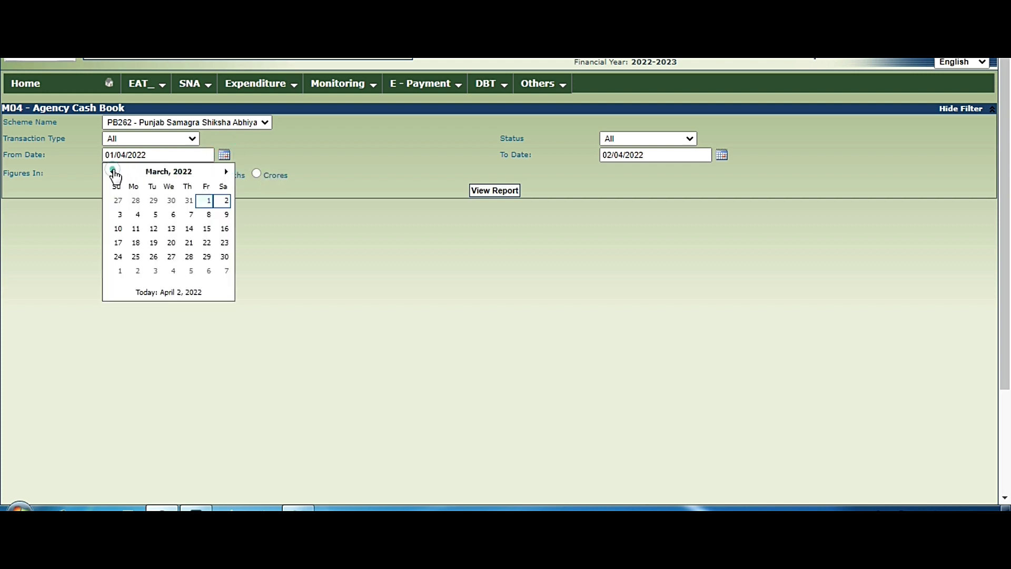
click(154, 205)
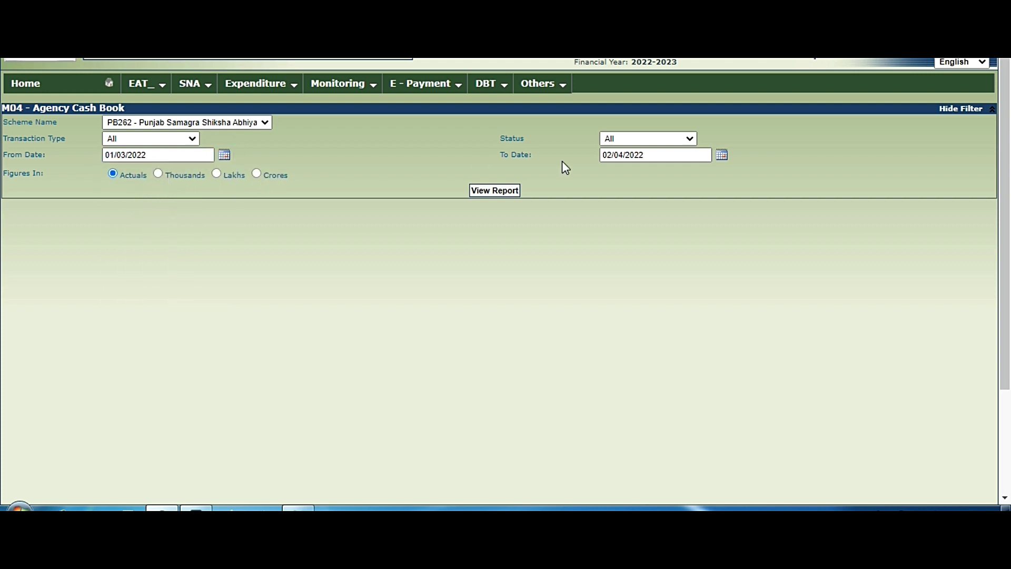
click(725, 158)
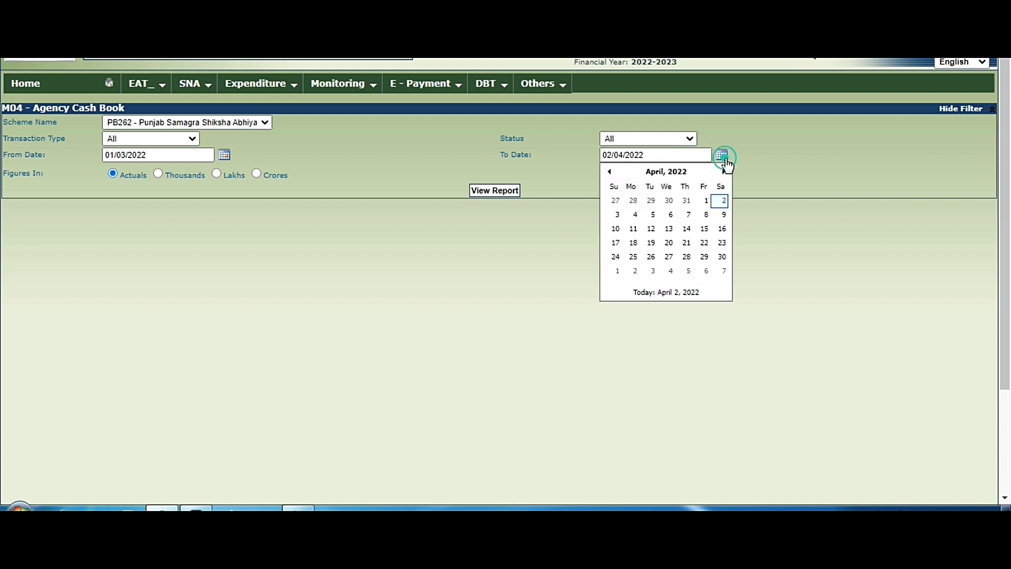
click(610, 173)
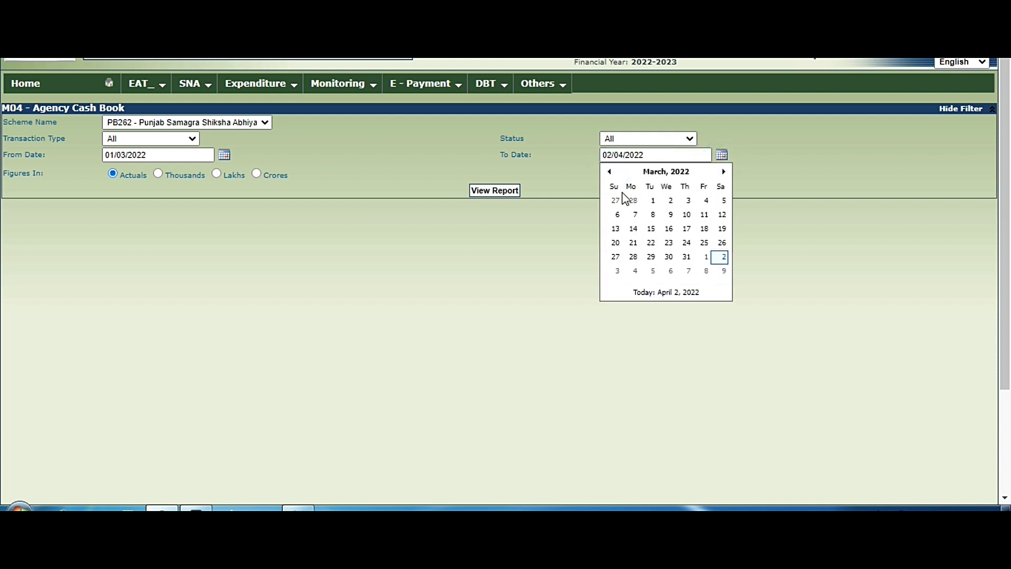
click(687, 259)
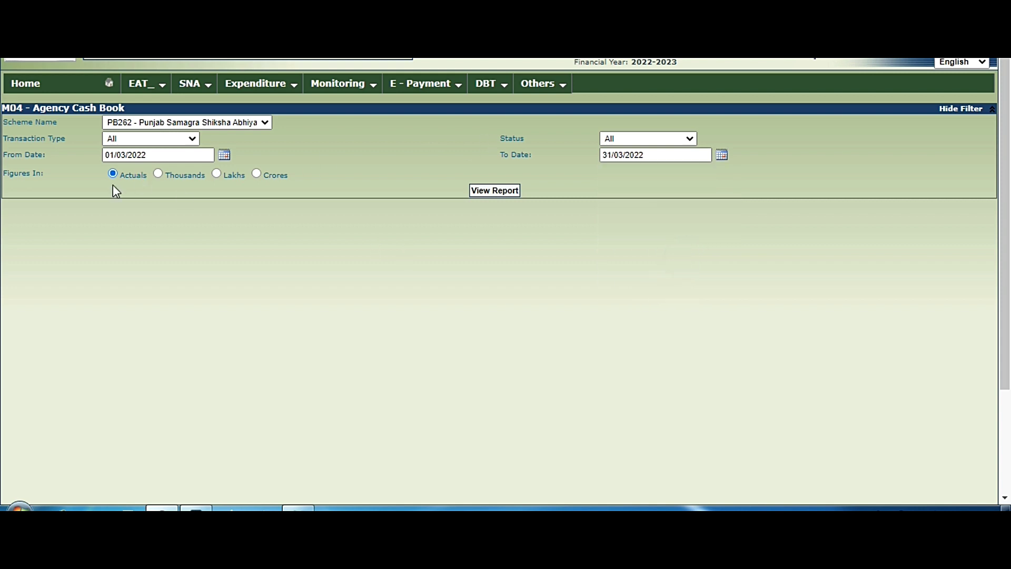
click(488, 191)
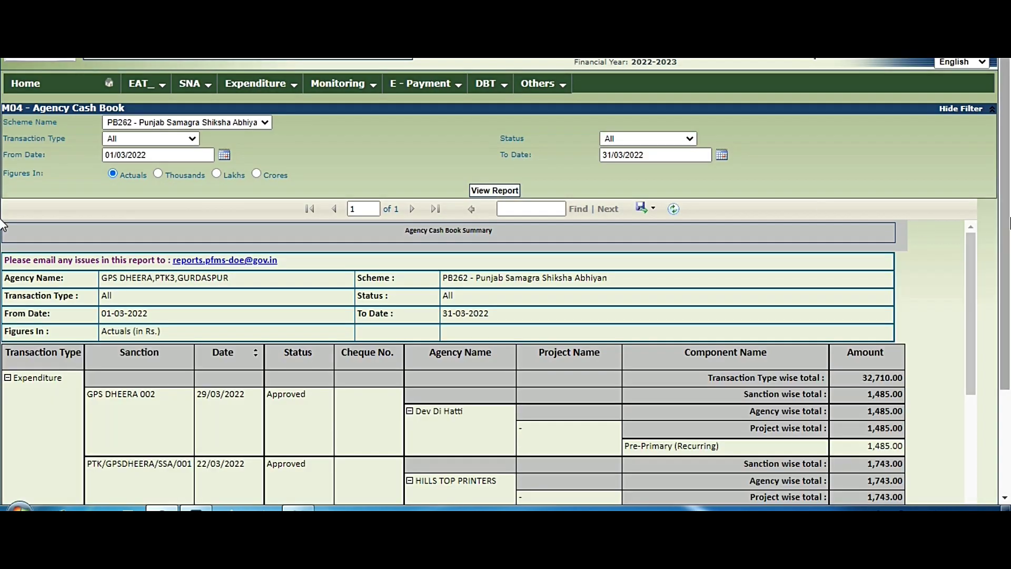
- Look over the Agency Cash Book Summary and export it as a PDF
scroll(2, 225, down, 3)
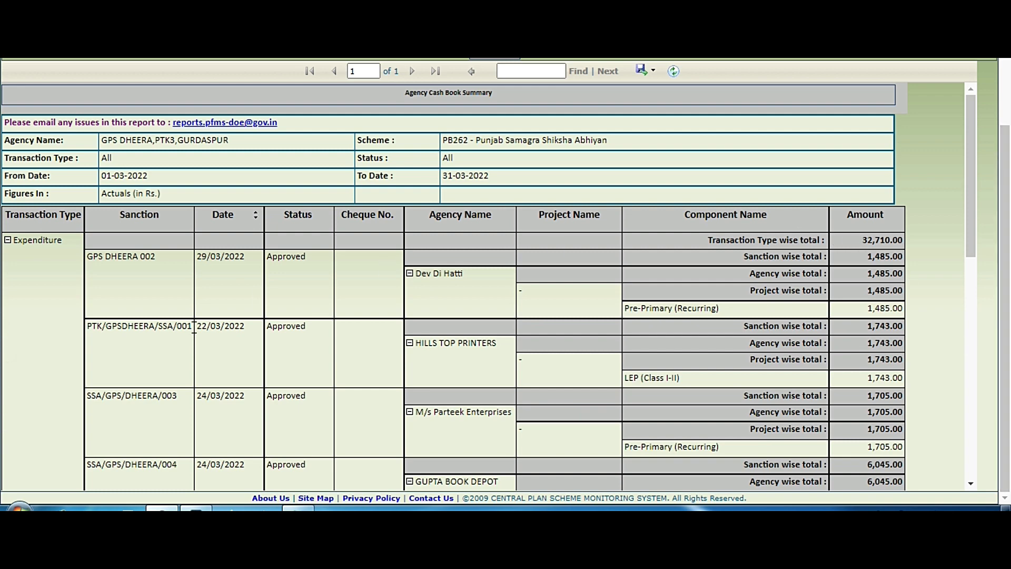
drag(967, 195, 972, 151)
click(966, 122)
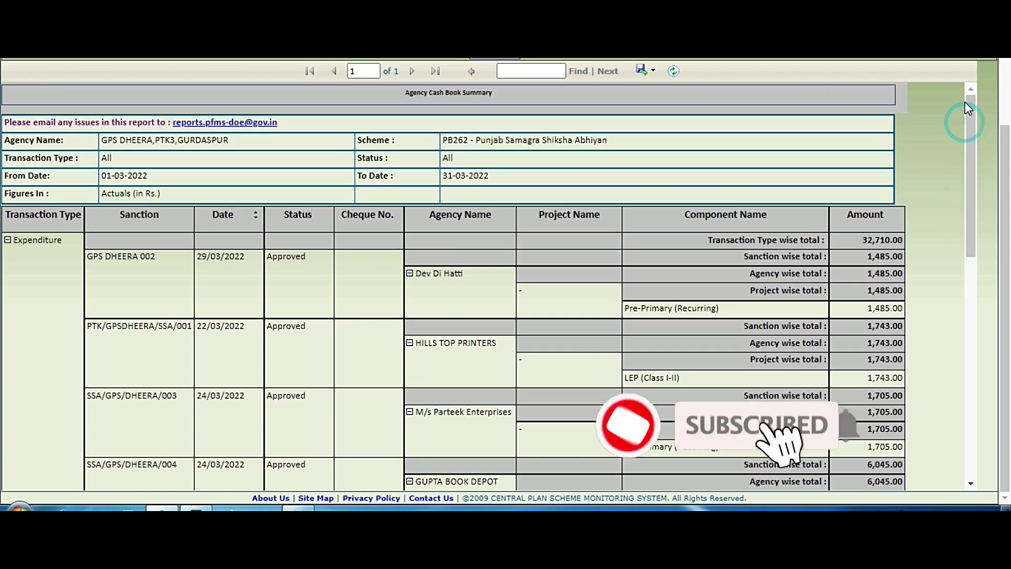
click(652, 77)
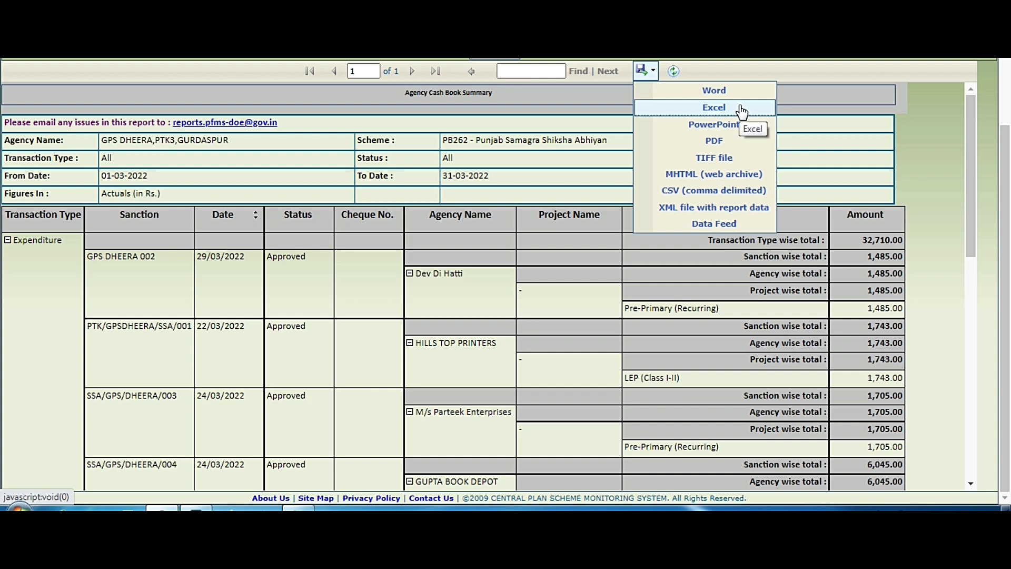
click(705, 141)
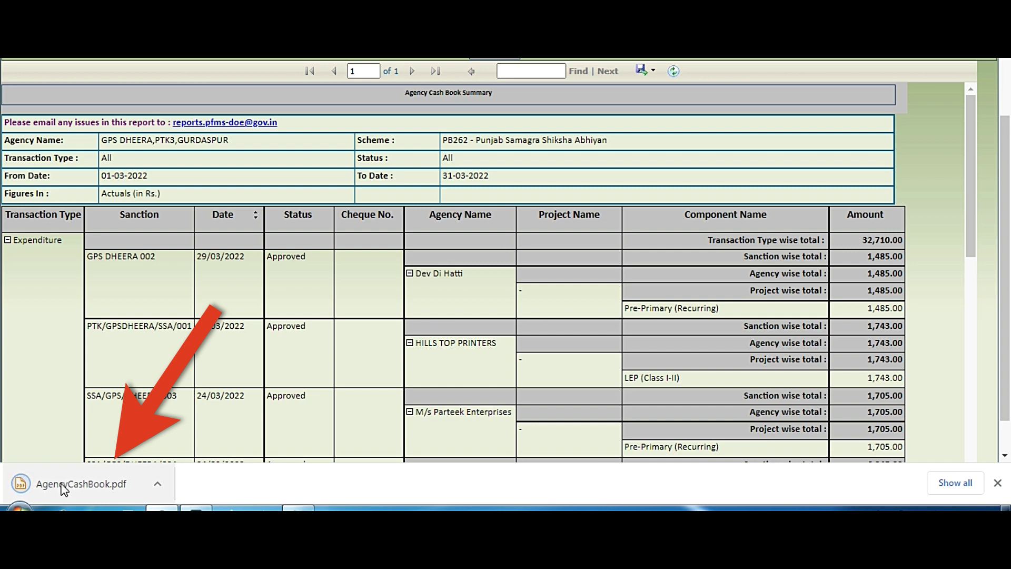
- Open the downloaded AgencyCashBook.pdf and look through its pages of sanctions and amounts
click(64, 489)
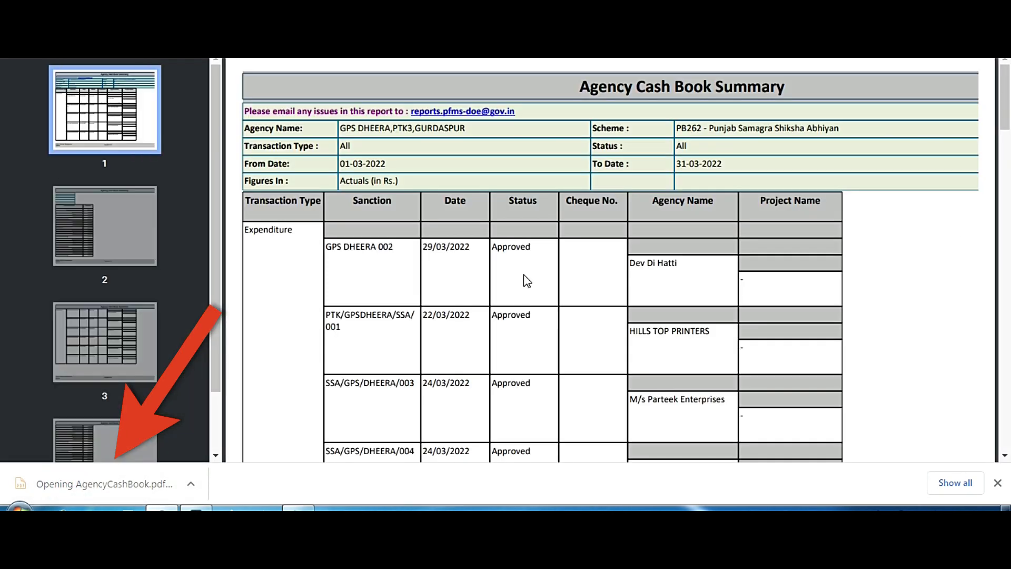
scroll(1, 239, down, 10)
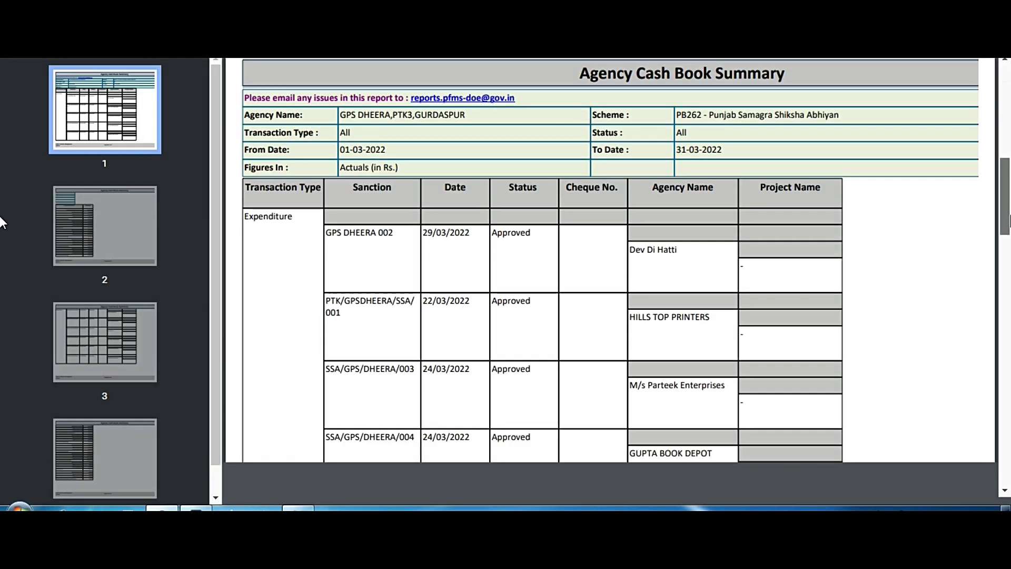
scroll(3, 326, down, 10)
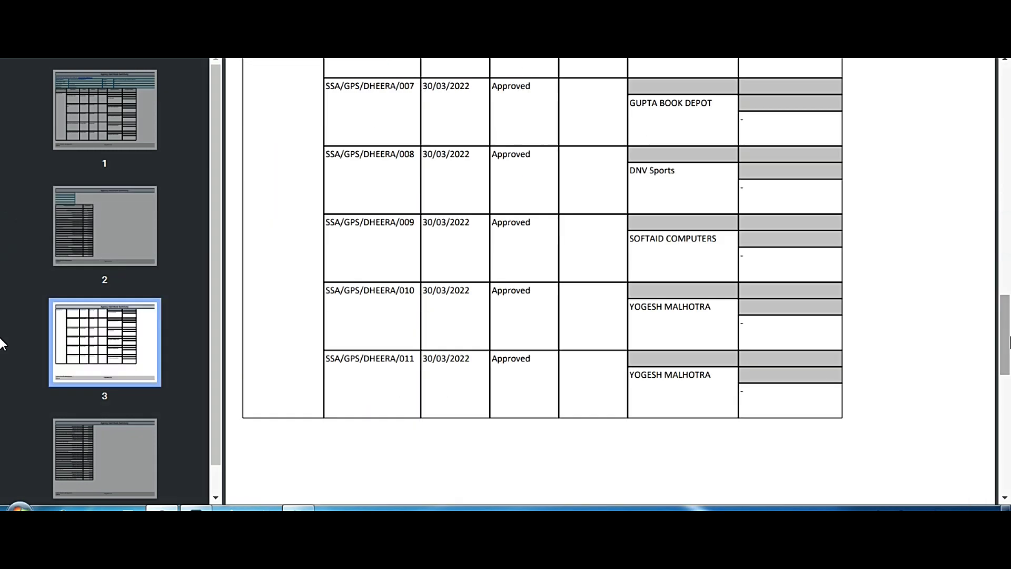
scroll(3, 343, down, 5)
scroll(2, 414, up, 10)
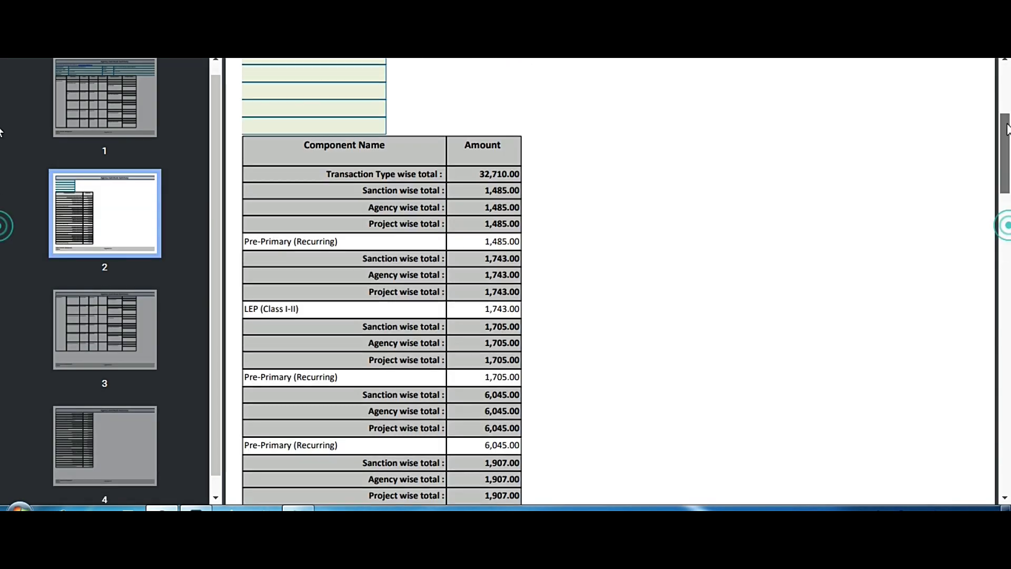
scroll(1, 131, up, 10)
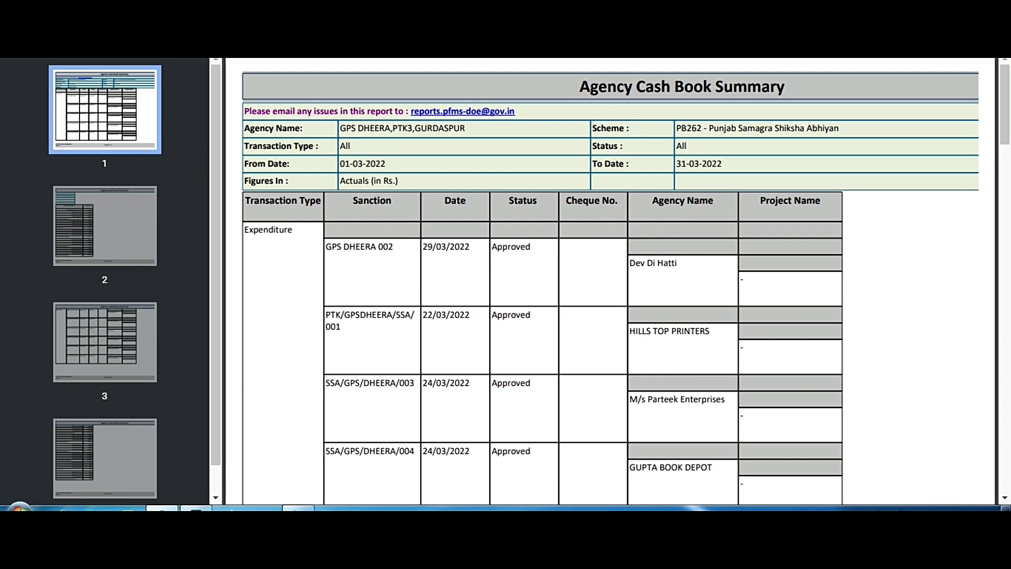
- Return to the Agency Cash Book report page and show the reports available under Others
key(alt+Tab)
scroll(983, 177, up, 3)
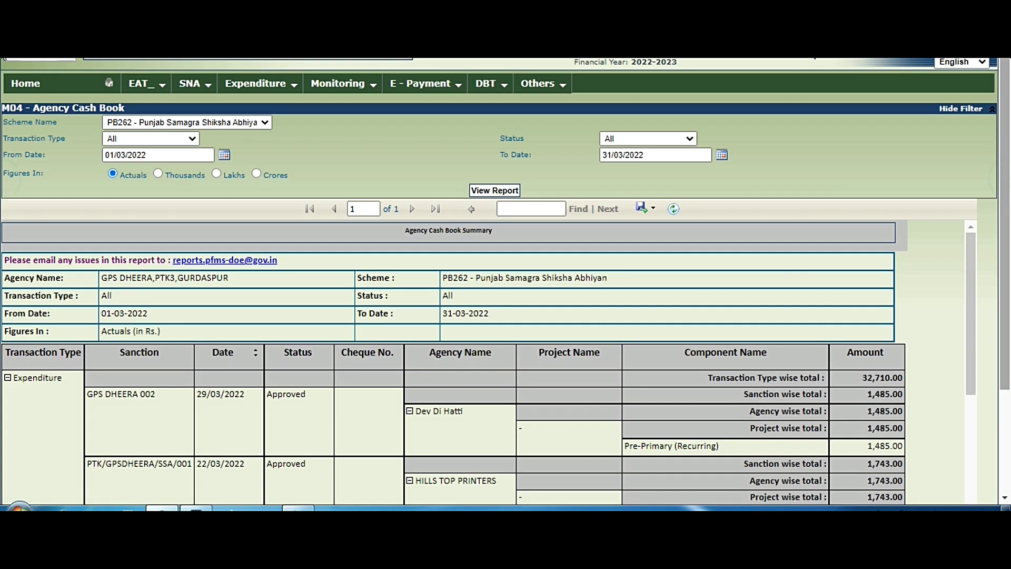
mouse_move(537, 82)
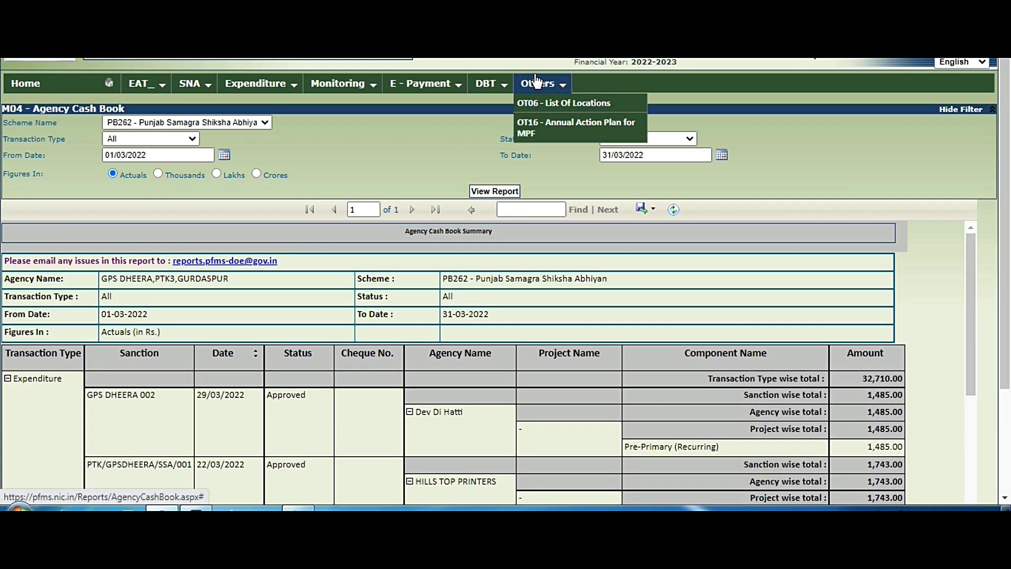